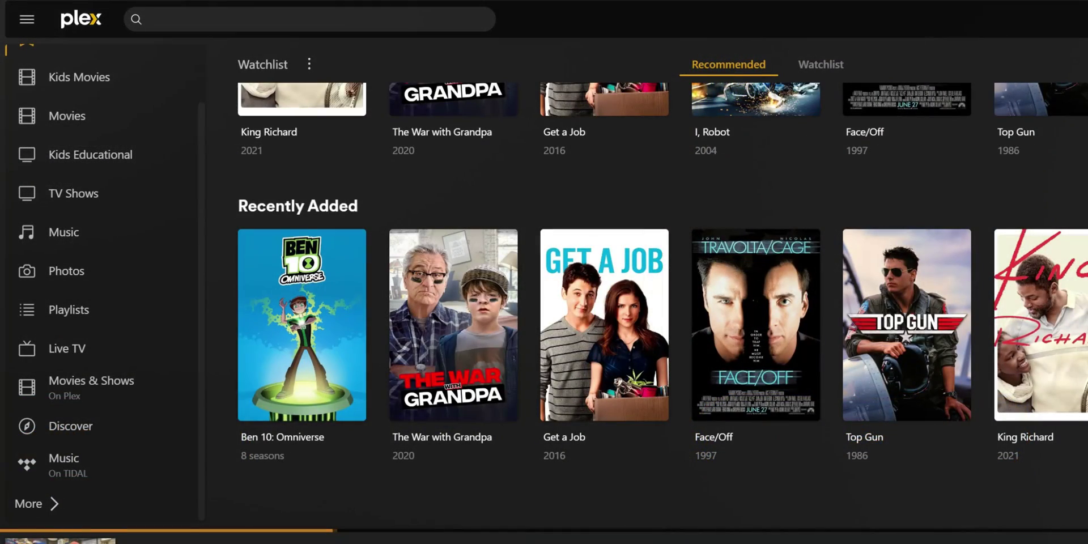
pyautogui.scroll(4, 817, 343)
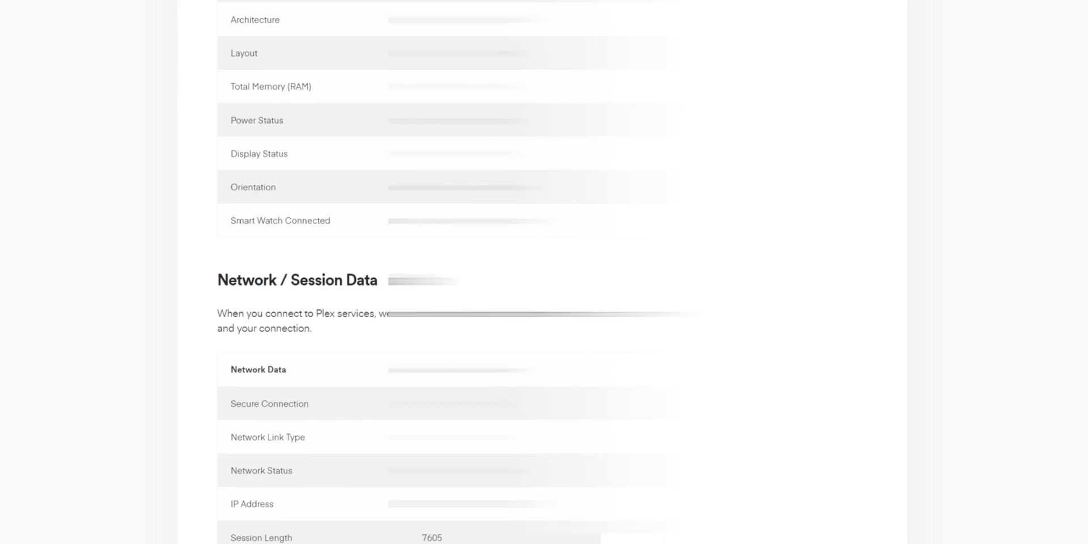
pyautogui.scroll(-5, 544, 272)
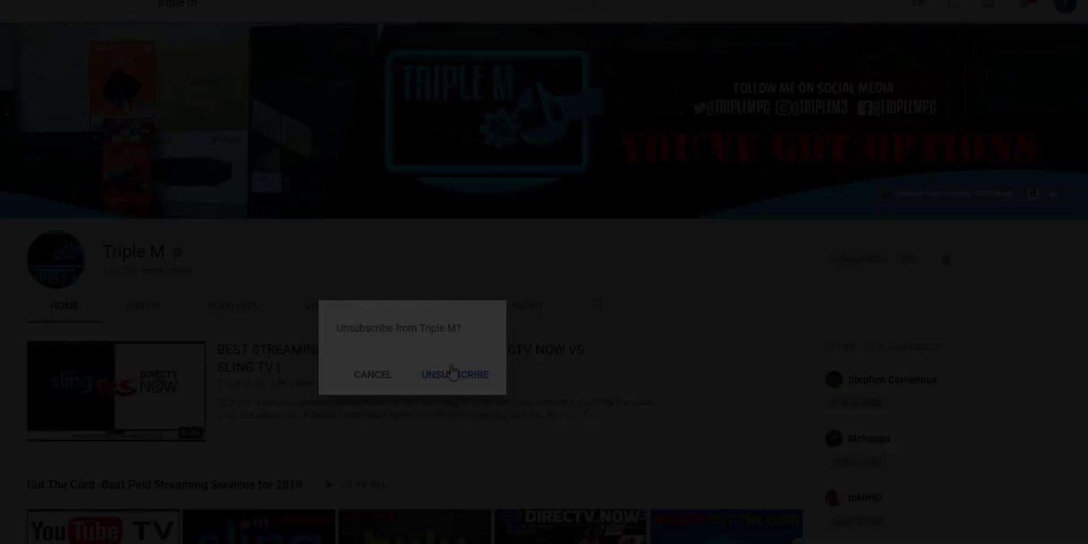
# Step: On YouTube, unsubscribe from the Triple M channel, subscribe to it again and select its notification bell
pyautogui.click(452, 372)
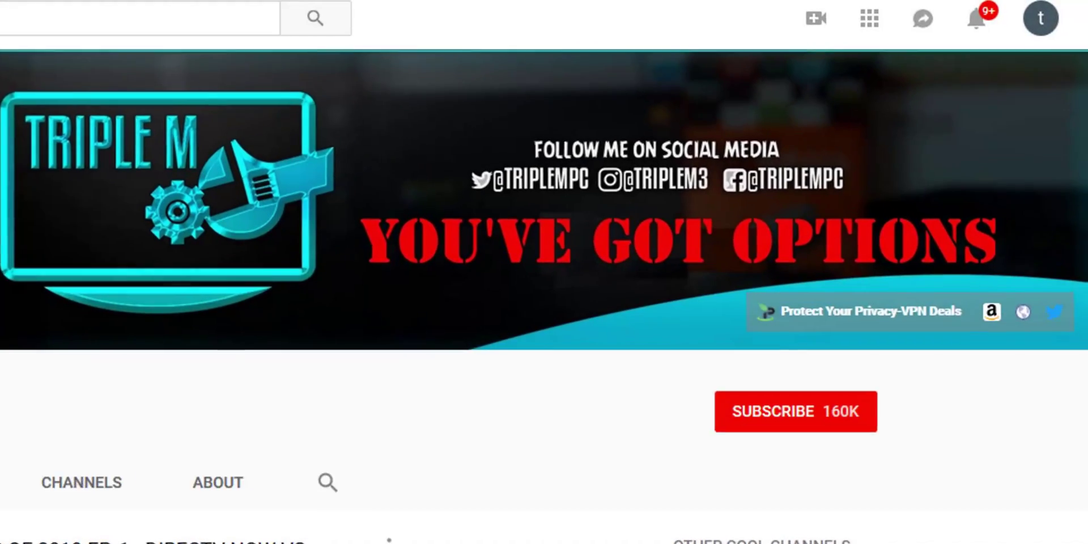
pyautogui.click(900, 262)
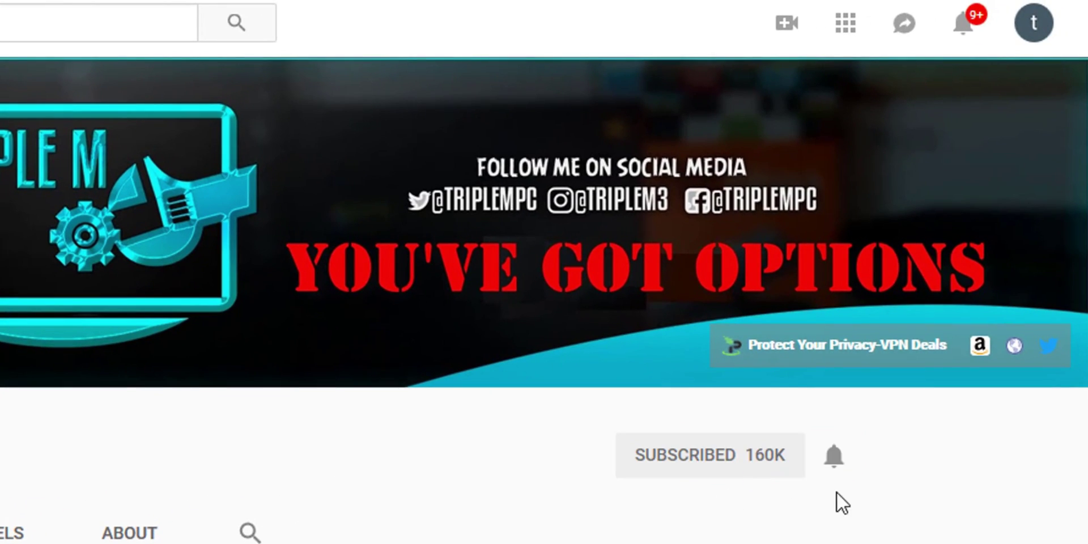
pyautogui.click(834, 460)
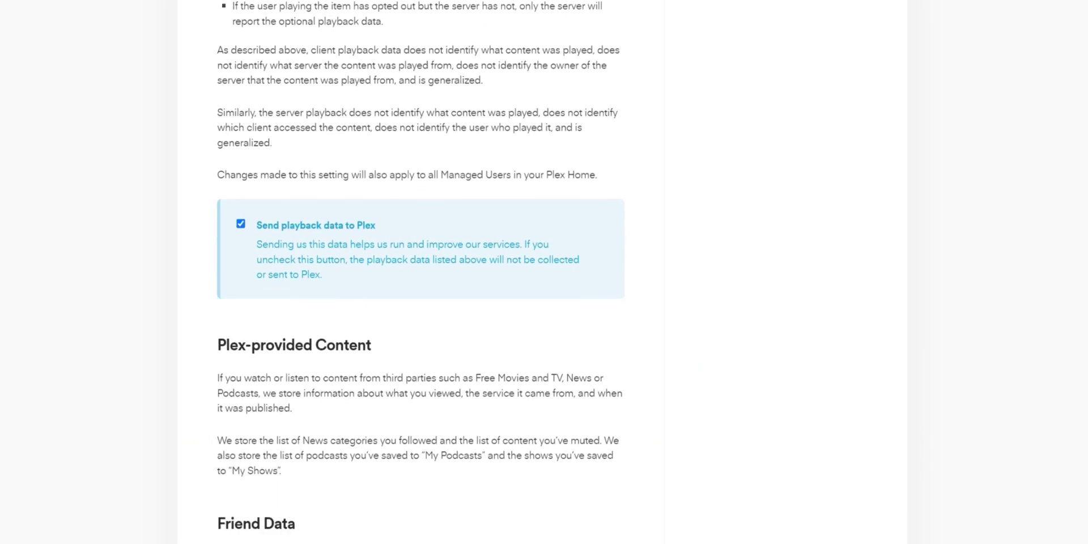
# Step: Opt out of sending playback data to Plex on the Privacy Preferences page
pyautogui.scroll(1, 420, 272)
pyautogui.scroll(-3, 420, 272)
pyautogui.scroll(-4, 421, 273)
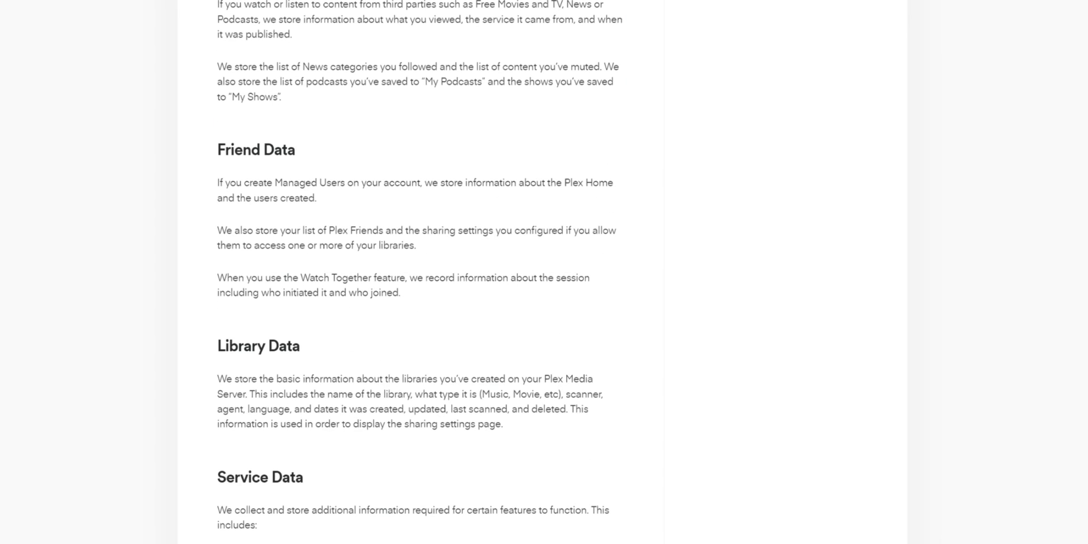
pyautogui.scroll(1, 421, 273)
pyautogui.scroll(4, 420, 273)
pyautogui.scroll(1, 420, 272)
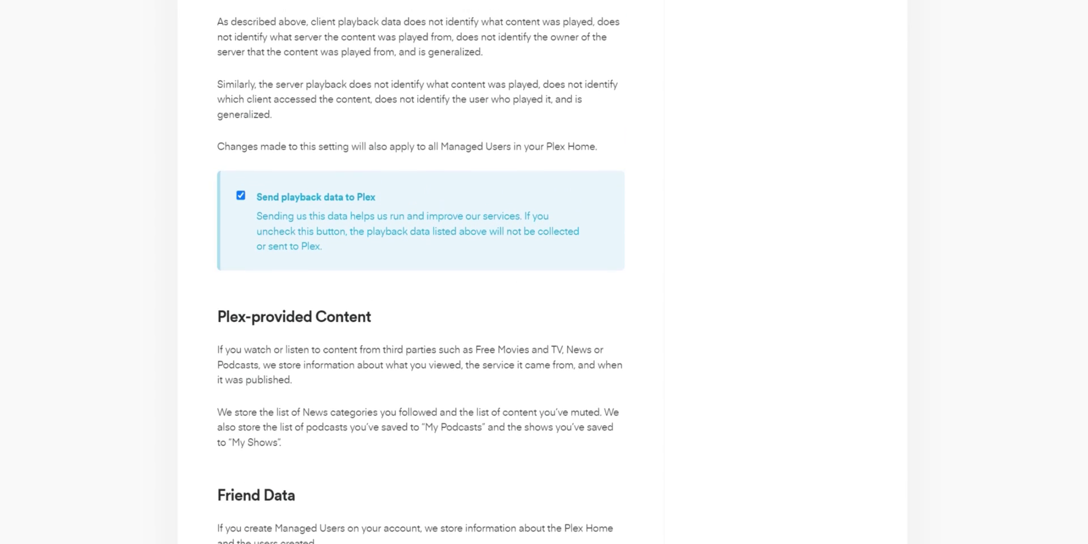
pyautogui.scroll(-13, 420, 272)
pyautogui.scroll(14, 421, 272)
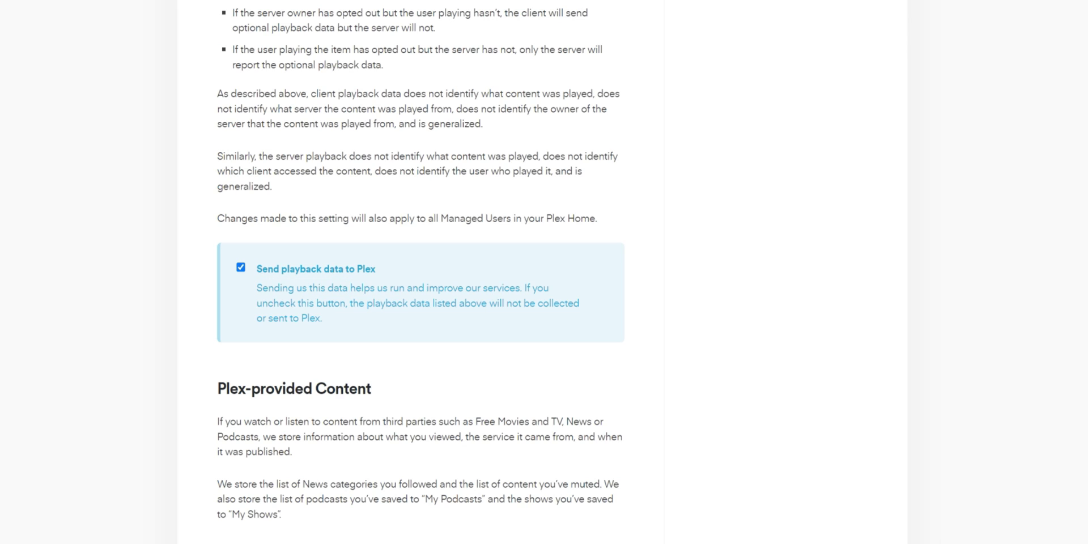
pyautogui.click(241, 267)
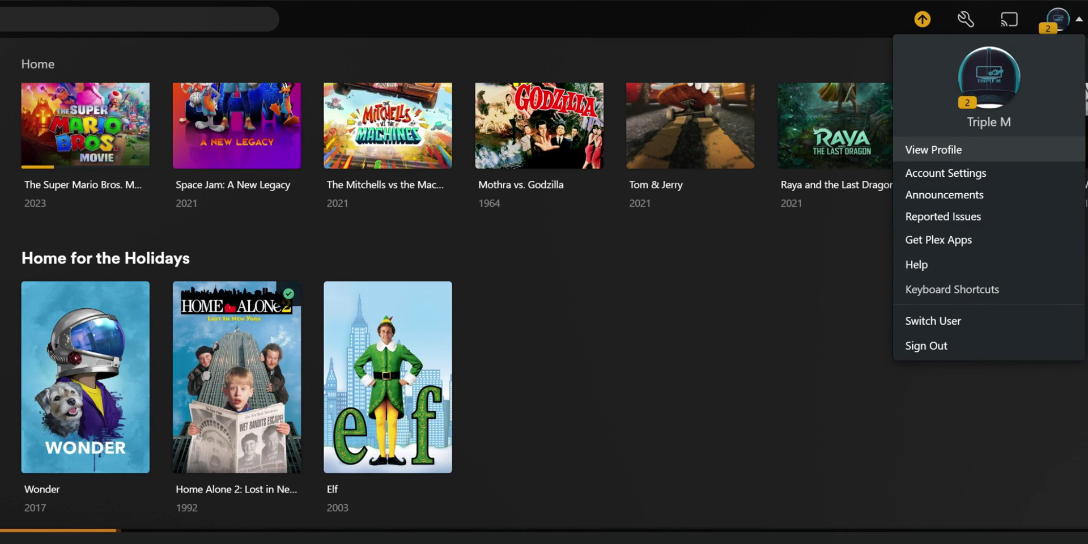
# Step: Open the account profile for editing and bring up its privacy settings
pyautogui.press('Return')
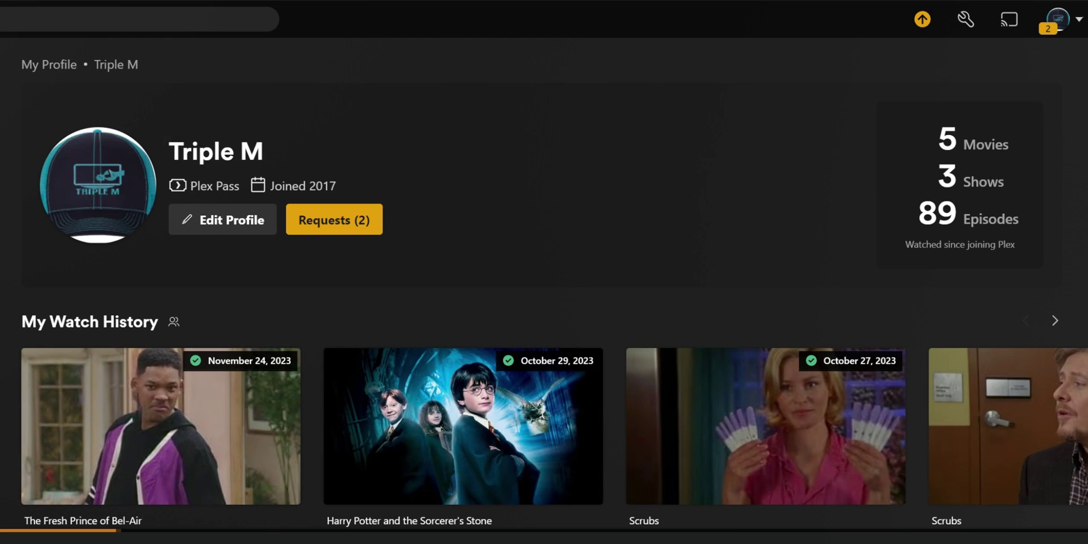
pyautogui.press('Return')
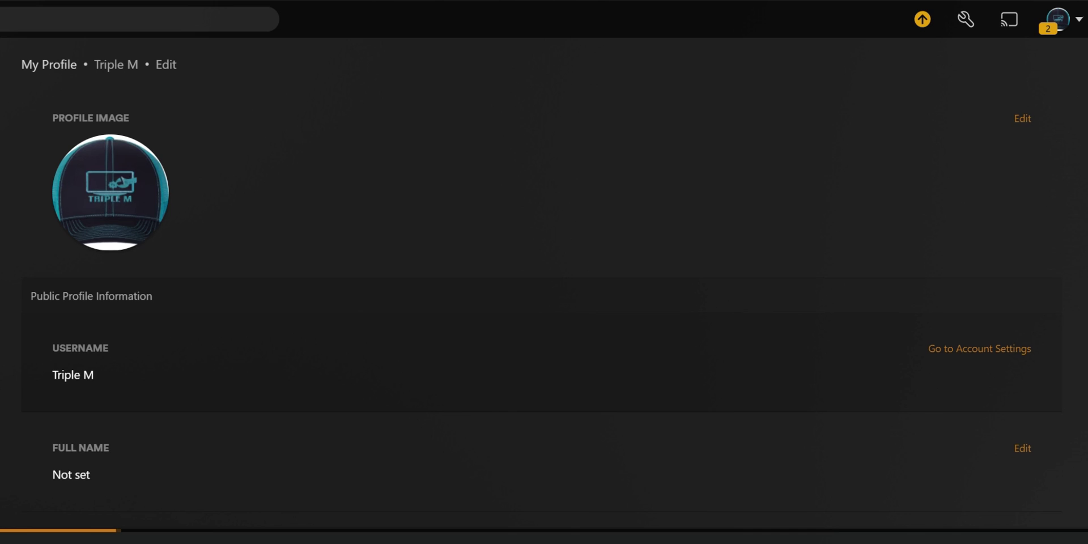
pyautogui.scroll(-5, 544, 283)
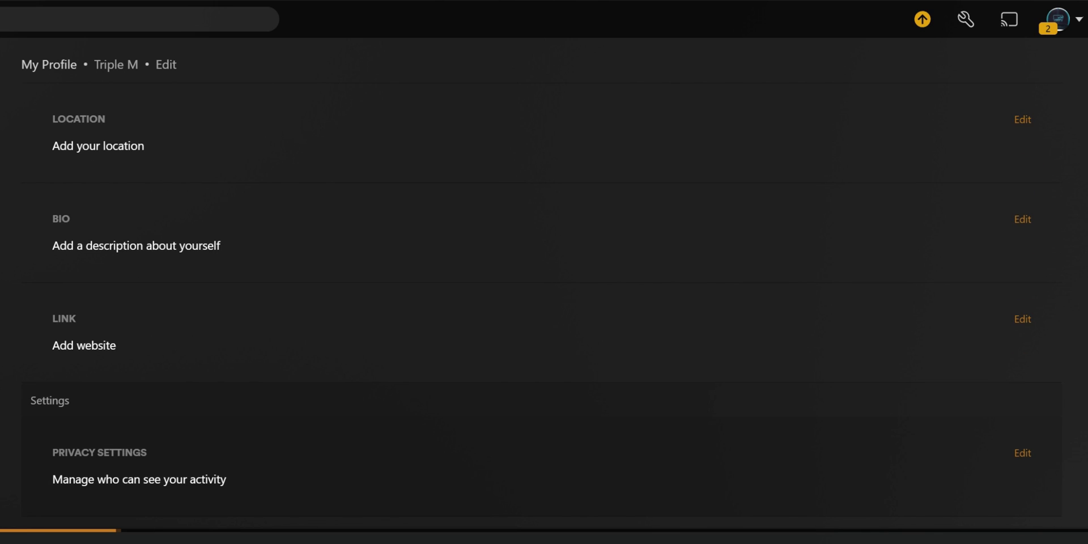
pyautogui.press('Return')
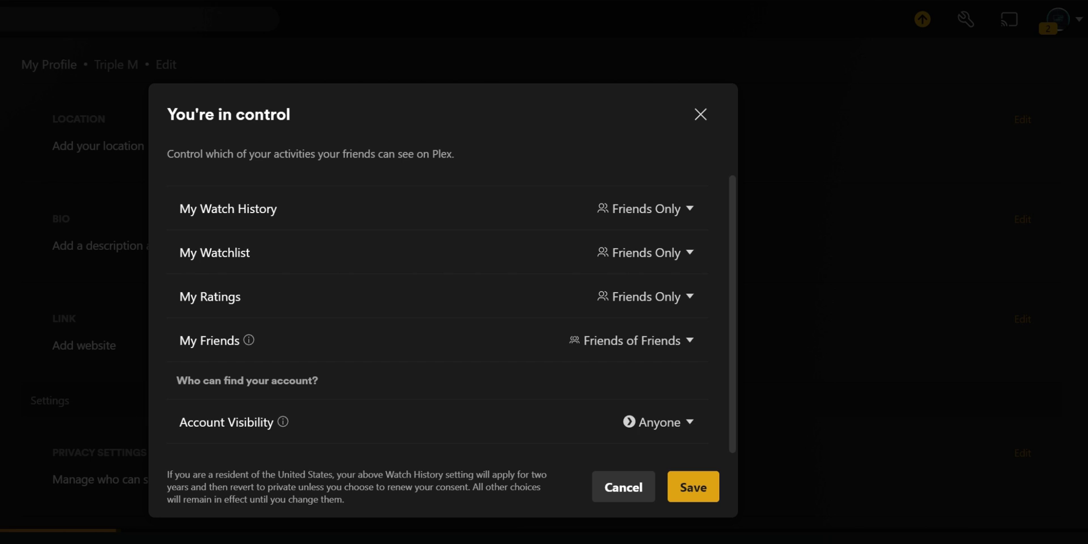
# Step: Set My Watch History, My Watchlist, My Ratings and My Friends to Private
pyautogui.click(646, 209)
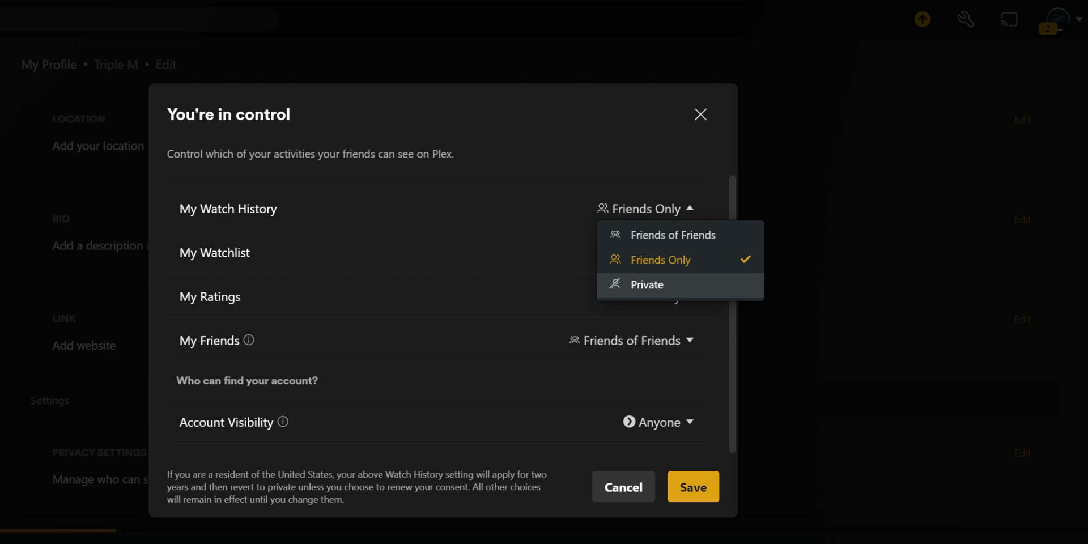
pyautogui.click(647, 285)
pyautogui.click(645, 252)
pyautogui.click(647, 330)
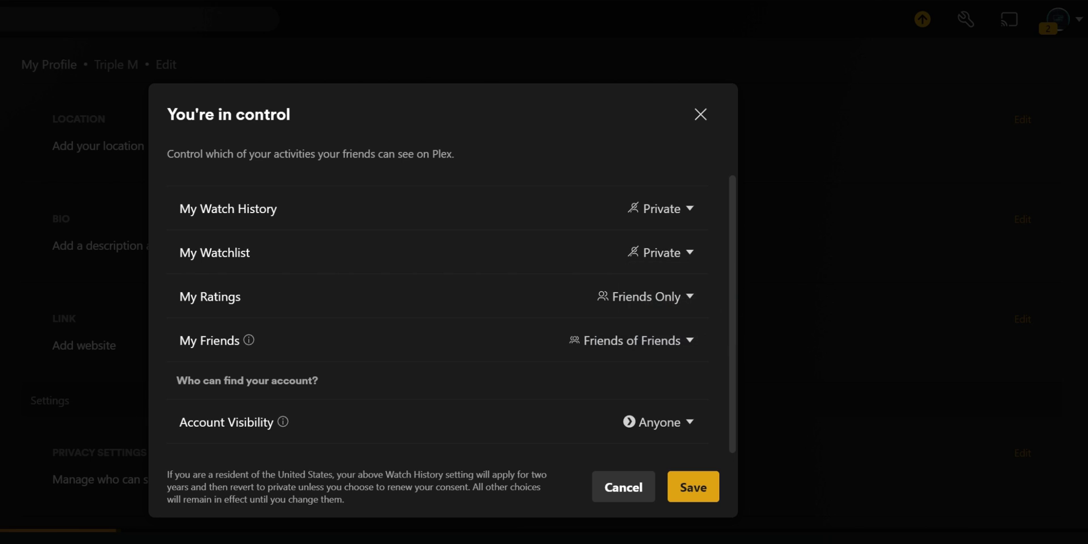
pyautogui.click(646, 298)
pyautogui.click(648, 371)
pyautogui.click(630, 340)
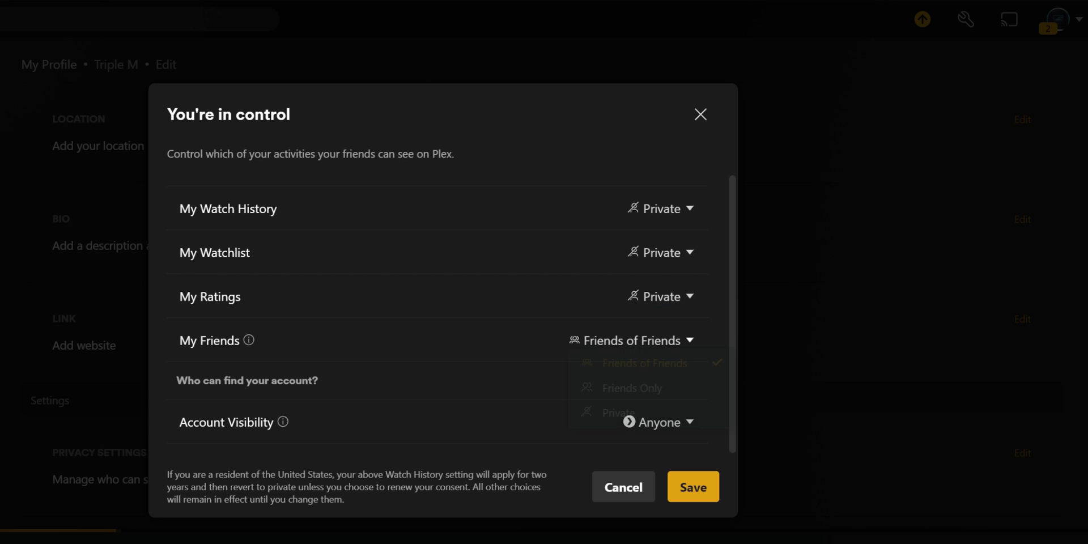
pyautogui.click(647, 416)
# Step: Set Account Visibility to Friends Only and save the privacy settings
pyautogui.click(657, 423)
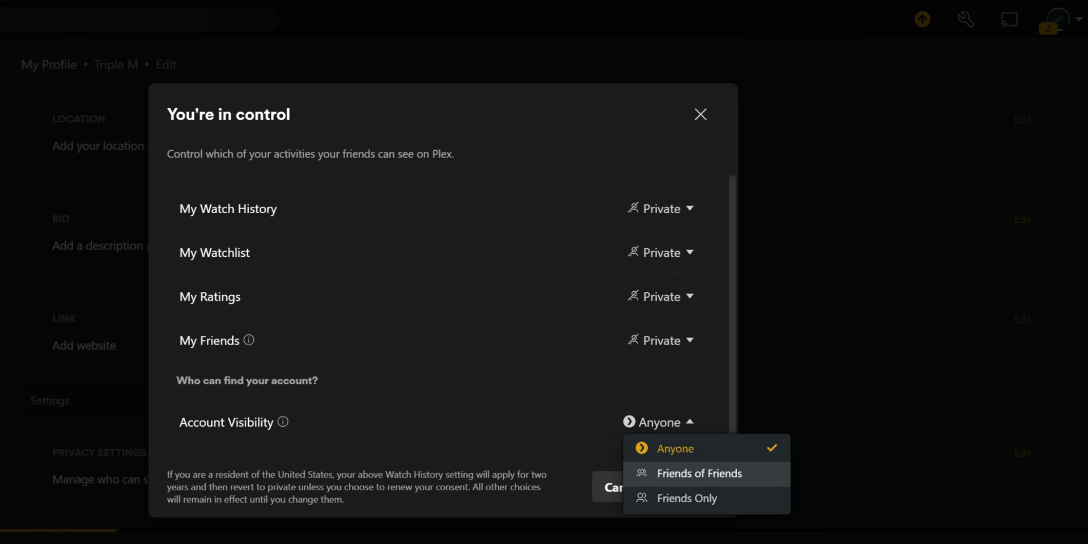
pyautogui.click(688, 498)
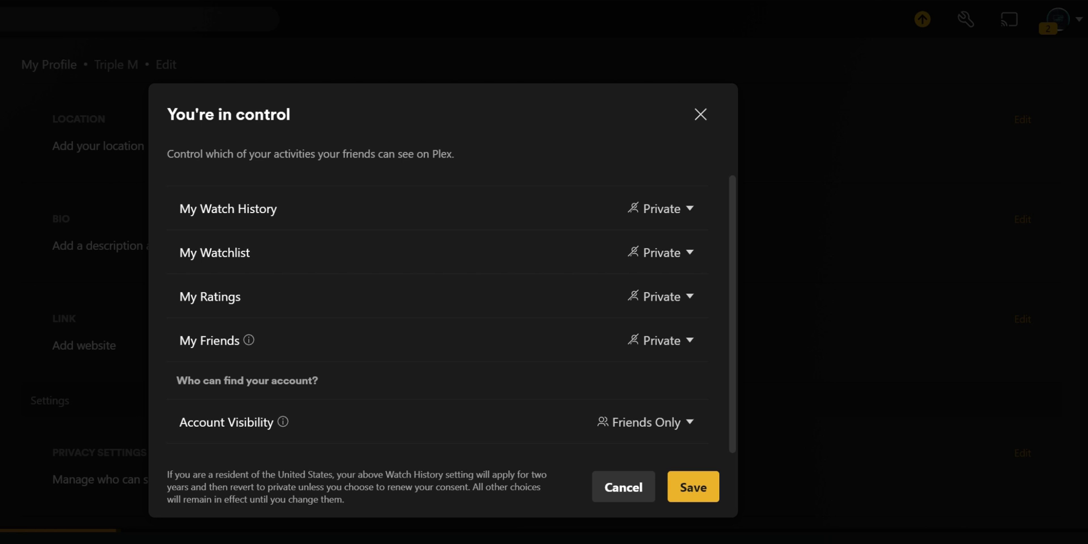
pyautogui.click(693, 487)
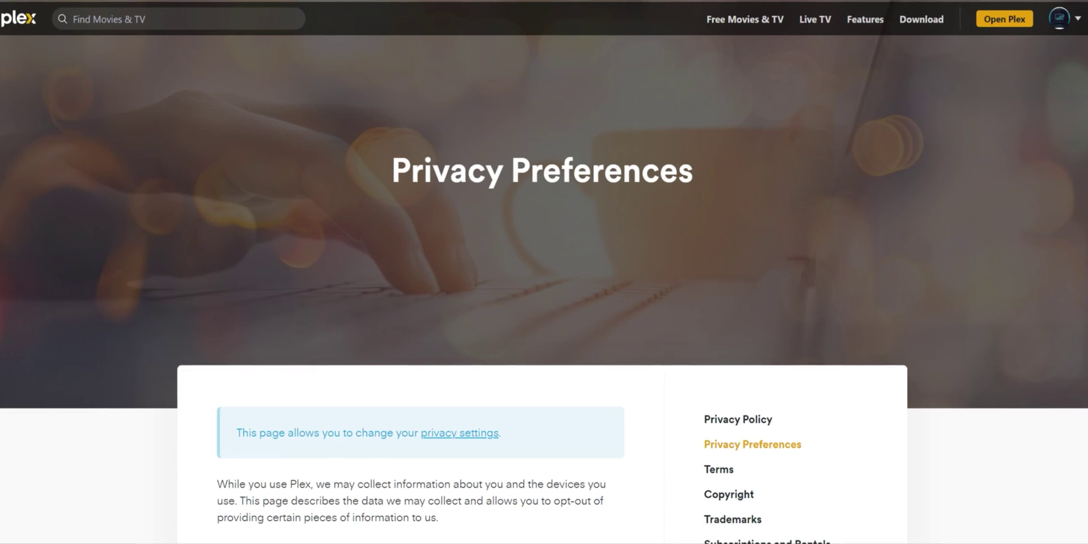
# Step: Review the categories of personal data on the Privacy Preferences page, from account information through playback data
pyautogui.scroll(-5, 544, 272)
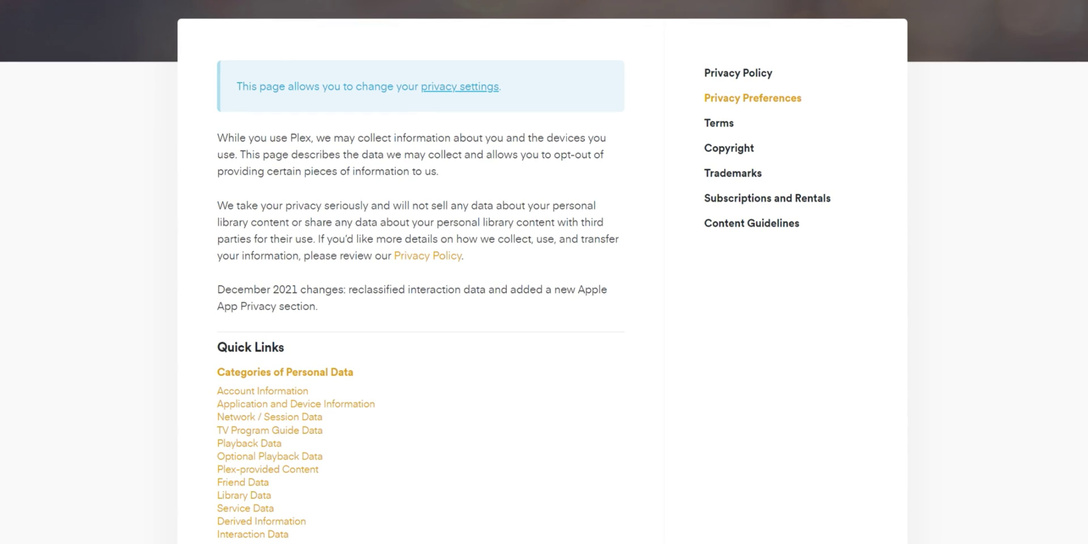
pyautogui.scroll(-3, 545, 273)
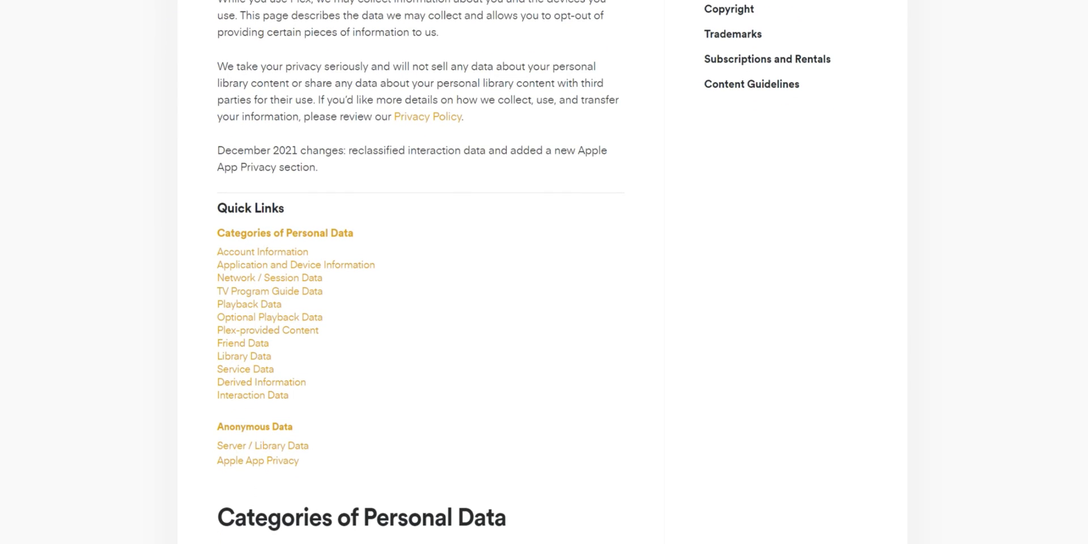
pyautogui.scroll(-5, 545, 272)
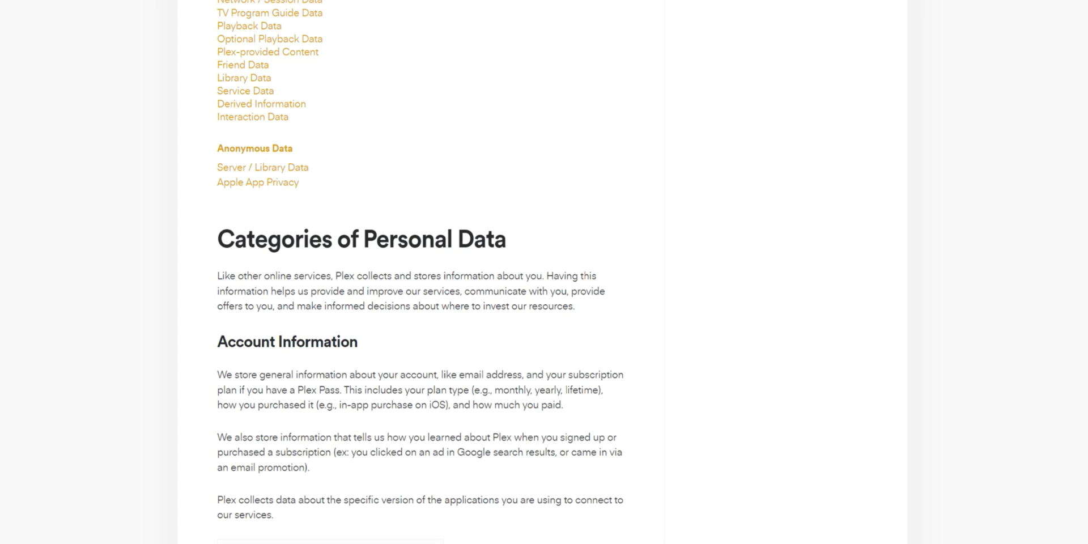
pyautogui.scroll(-4, 544, 272)
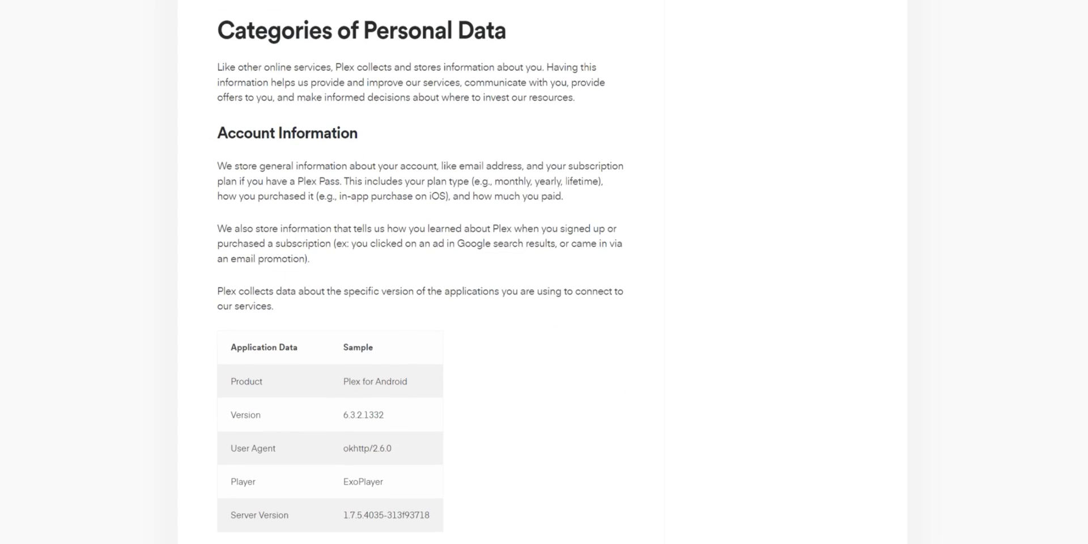
pyautogui.scroll(-3, 544, 273)
pyautogui.scroll(1, 545, 273)
pyautogui.scroll(-2, 544, 272)
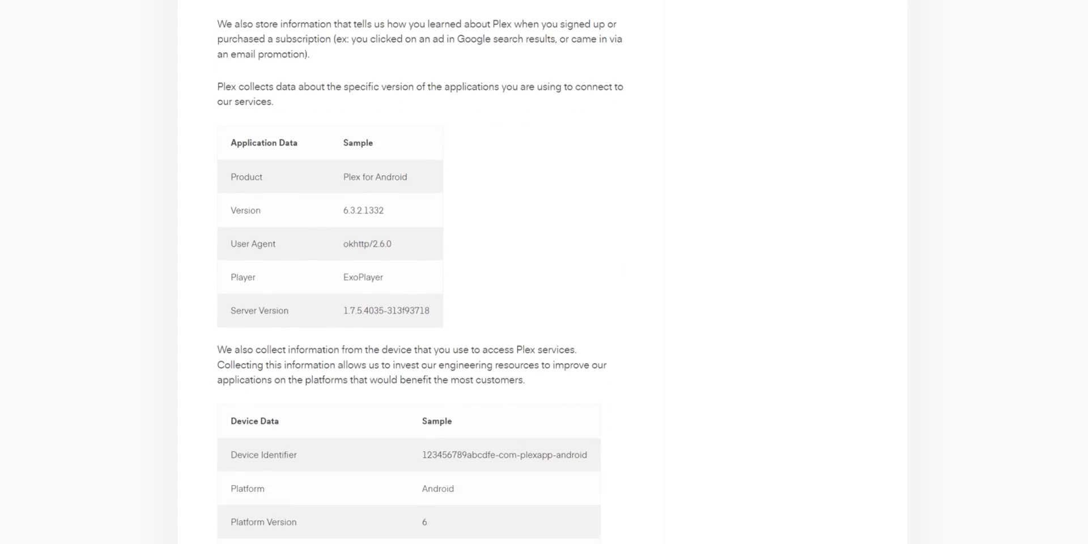
pyautogui.scroll(-6, 544, 272)
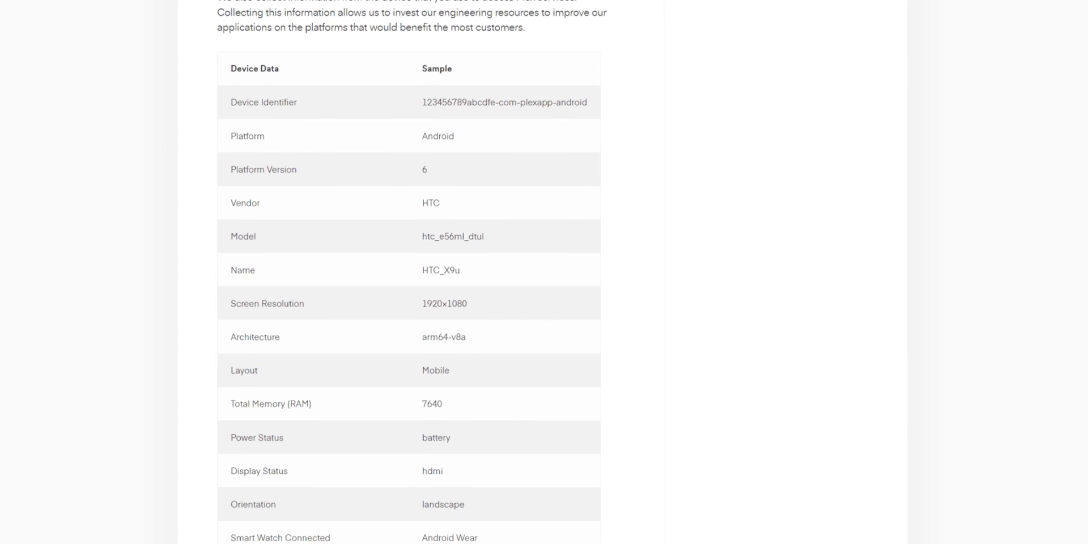
pyautogui.scroll(-5, 544, 272)
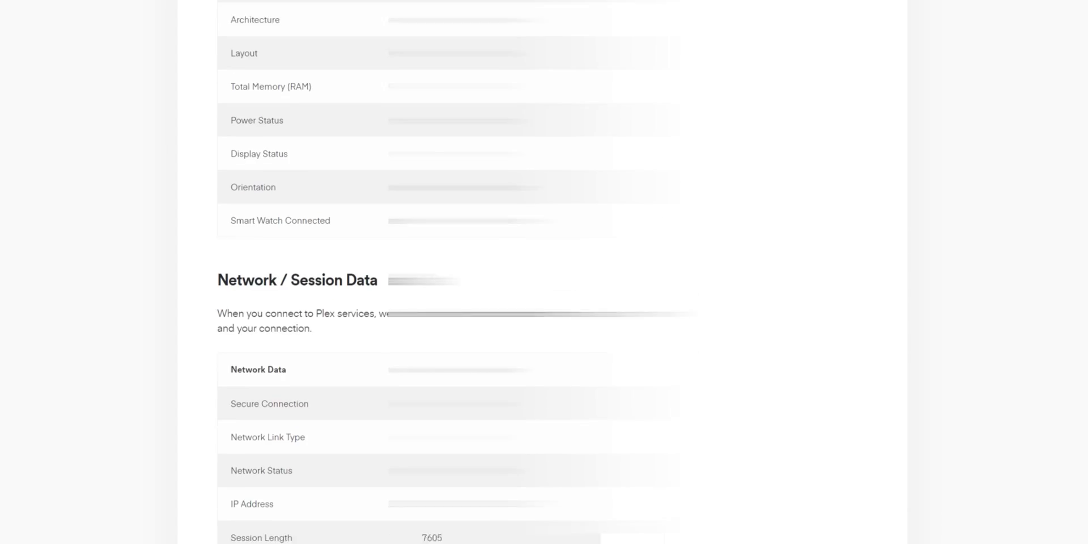
pyautogui.scroll(-5, 544, 273)
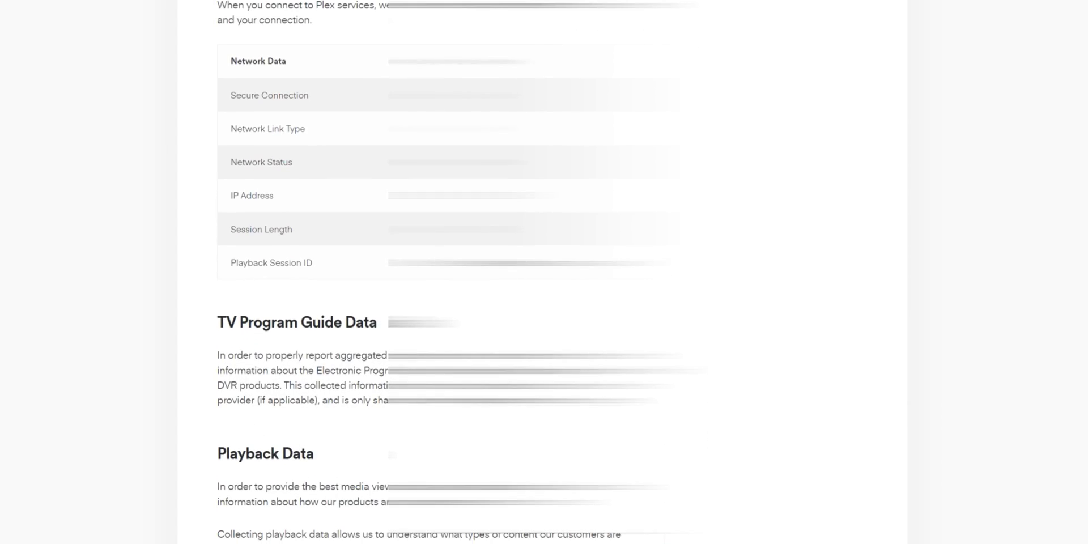
pyautogui.scroll(-15, 544, 272)
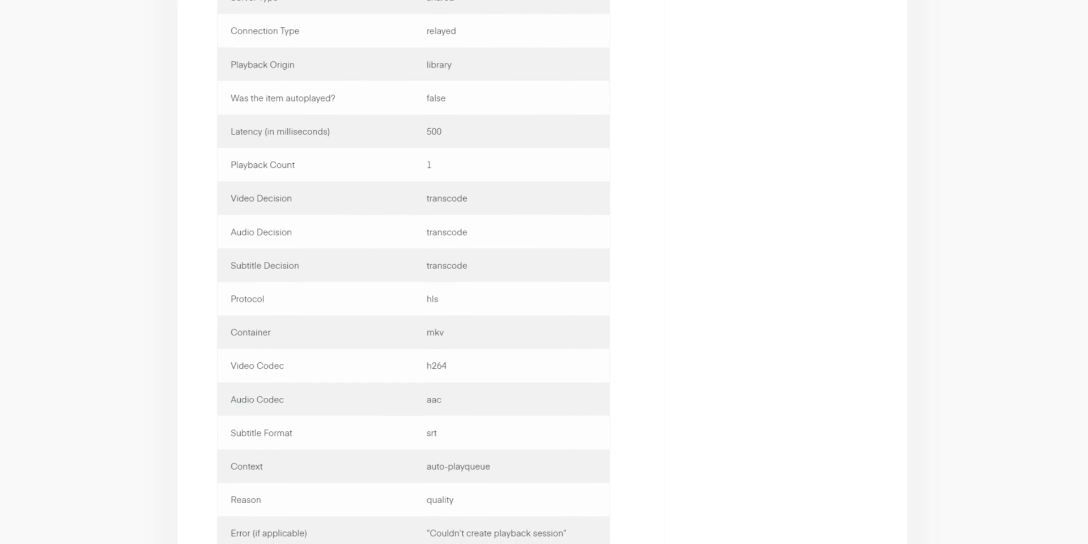
pyautogui.scroll(-1, 544, 272)
pyautogui.scroll(-8, 544, 272)
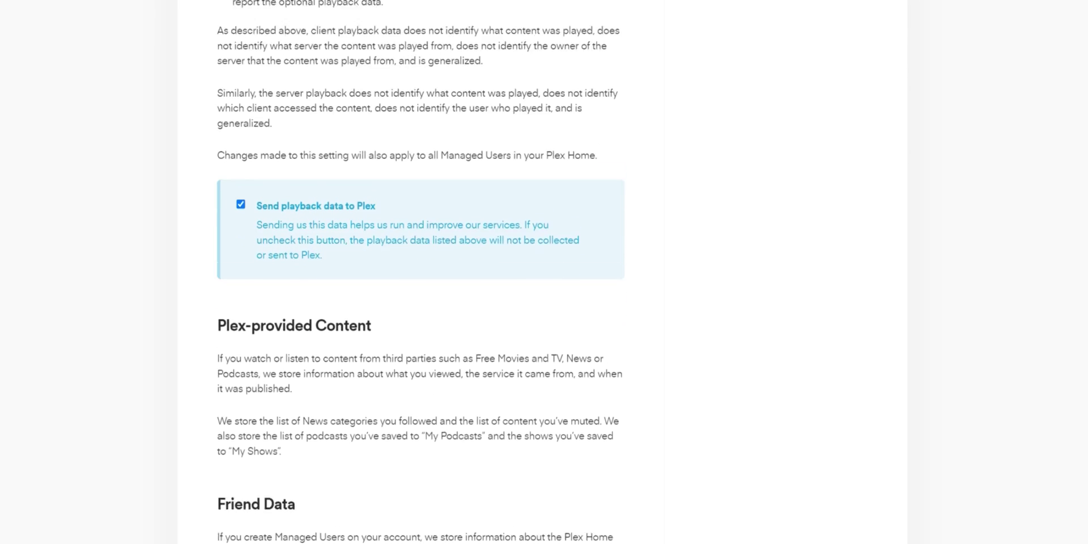
# Step: Disable the "Send playback data to Plex" option in the optional playback data section
pyautogui.scroll(-4, 545, 272)
pyautogui.scroll(1, 545, 273)
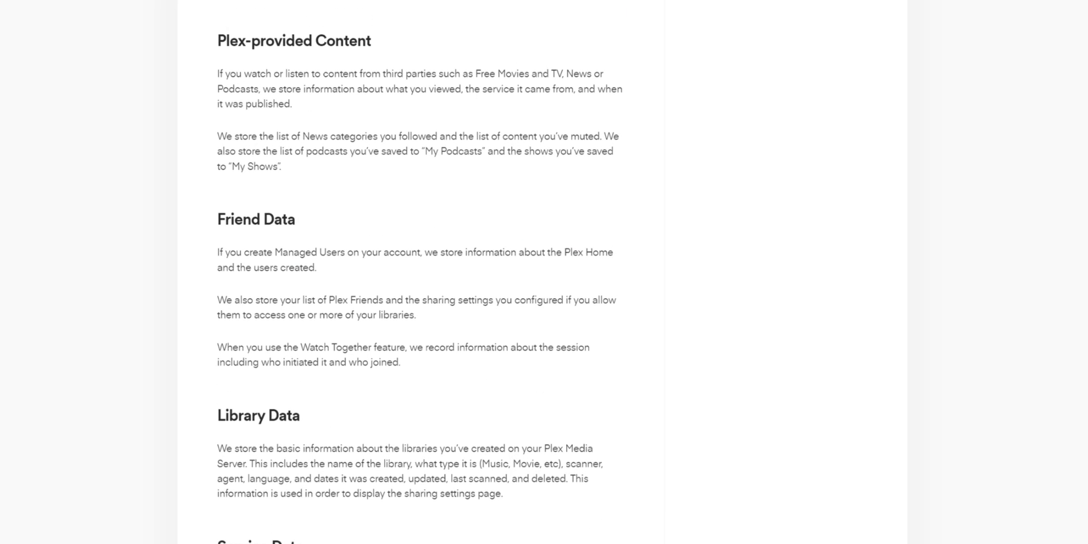
pyautogui.scroll(4, 545, 272)
pyautogui.scroll(-13, 544, 272)
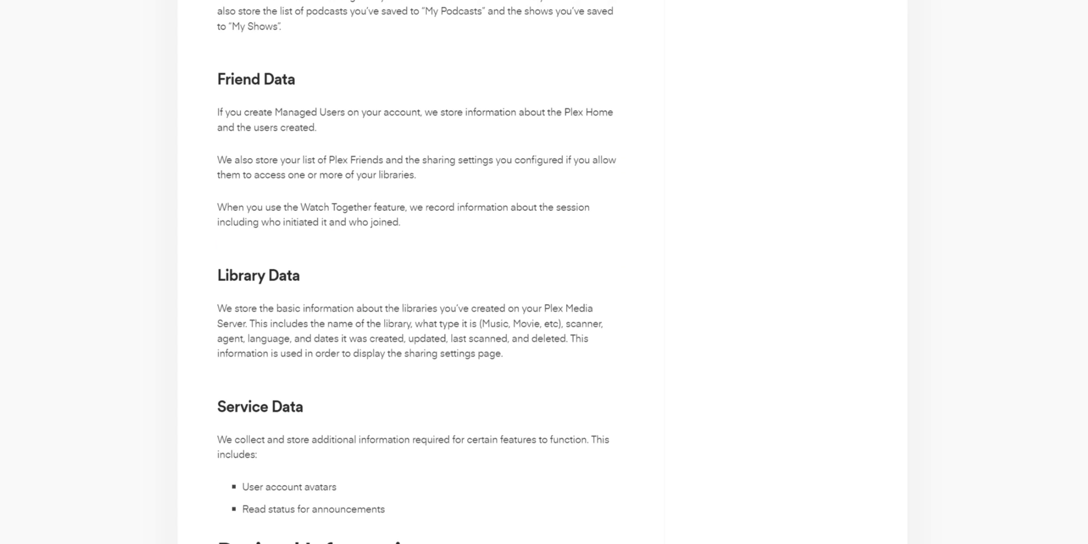
pyautogui.scroll(14, 544, 272)
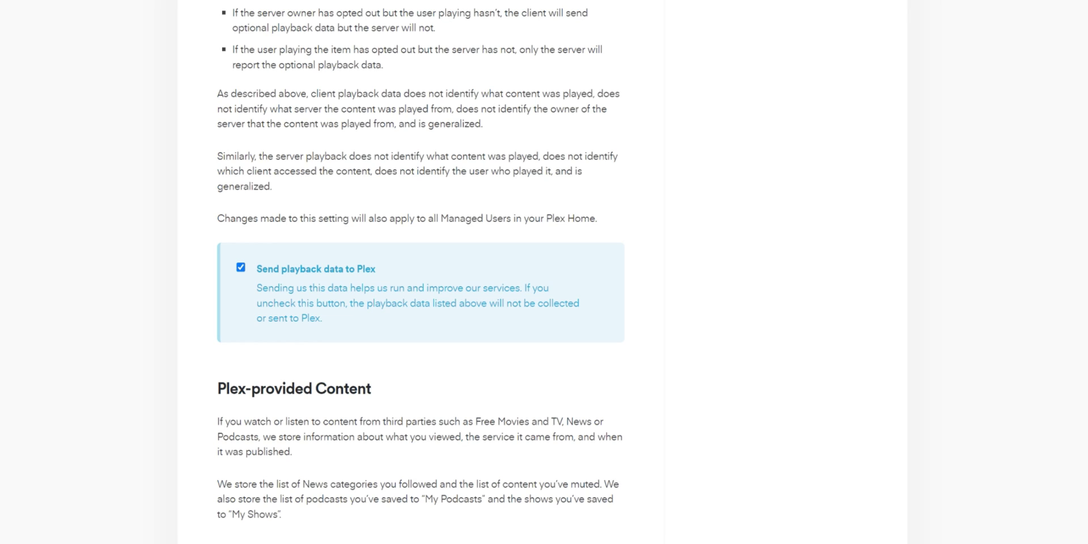
pyautogui.click(241, 267)
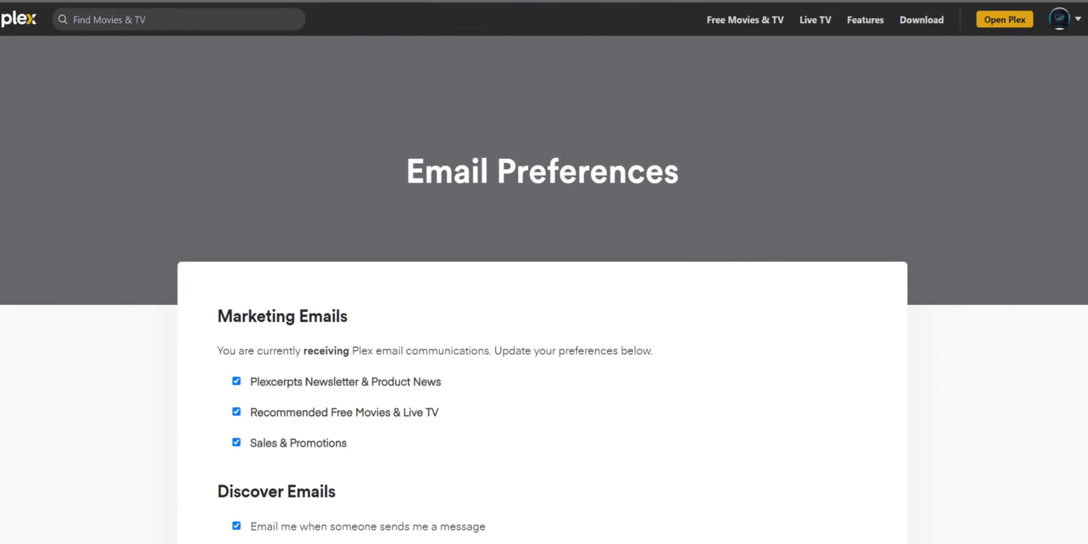
pyautogui.scroll(-1, 545, 283)
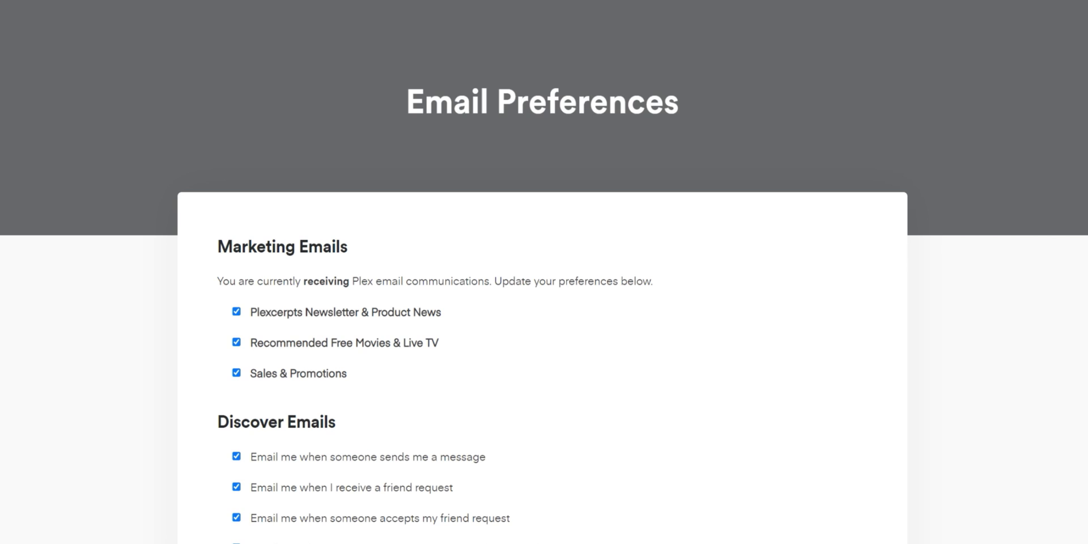
pyautogui.scroll(1, 545, 283)
pyautogui.scroll(-1, 545, 284)
pyautogui.scroll(1, 545, 283)
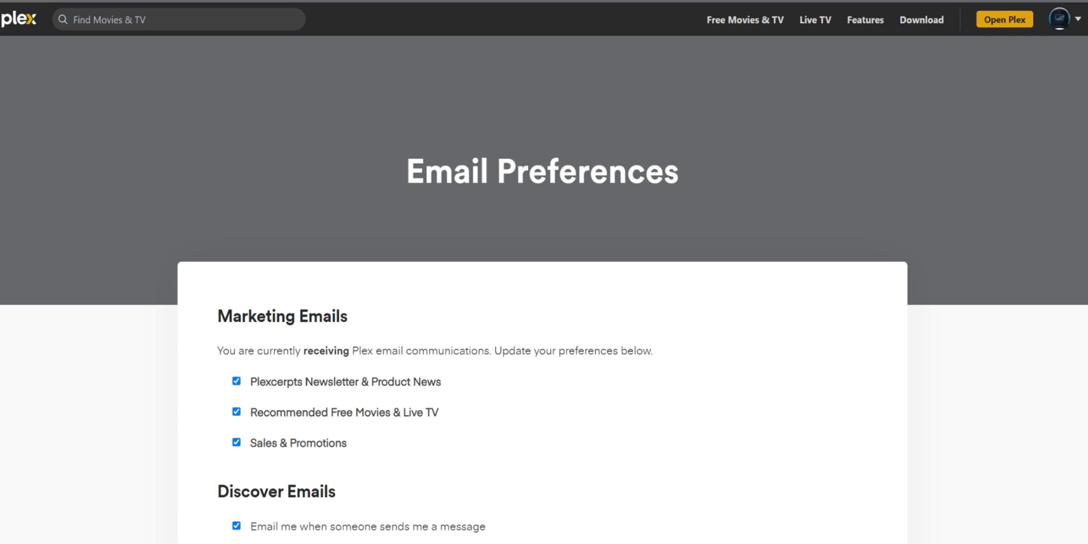
# Step: Turn off the three marketing emails, select Unsubscribe from ALL, and update the email preferences
pyautogui.scroll(-1, 545, 273)
pyautogui.scroll(1, 545, 273)
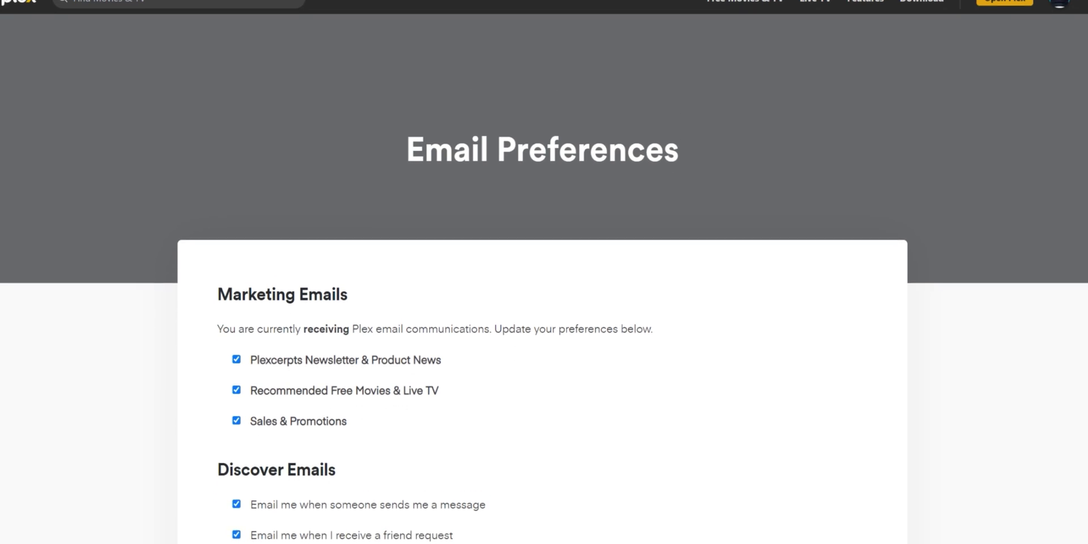
pyautogui.scroll(-3, 544, 273)
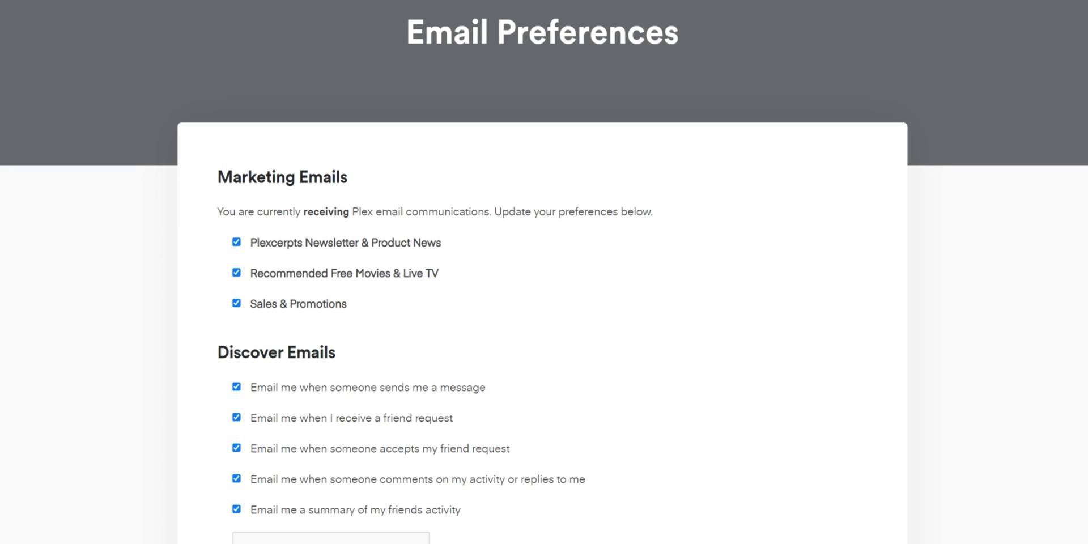
pyautogui.scroll(-1, 545, 273)
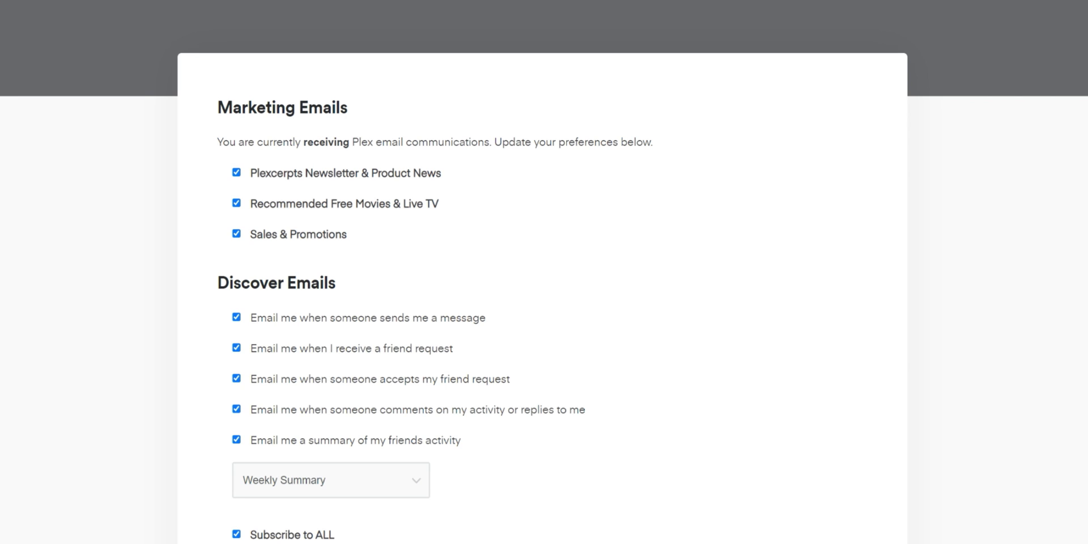
pyautogui.scroll(-1, 544, 272)
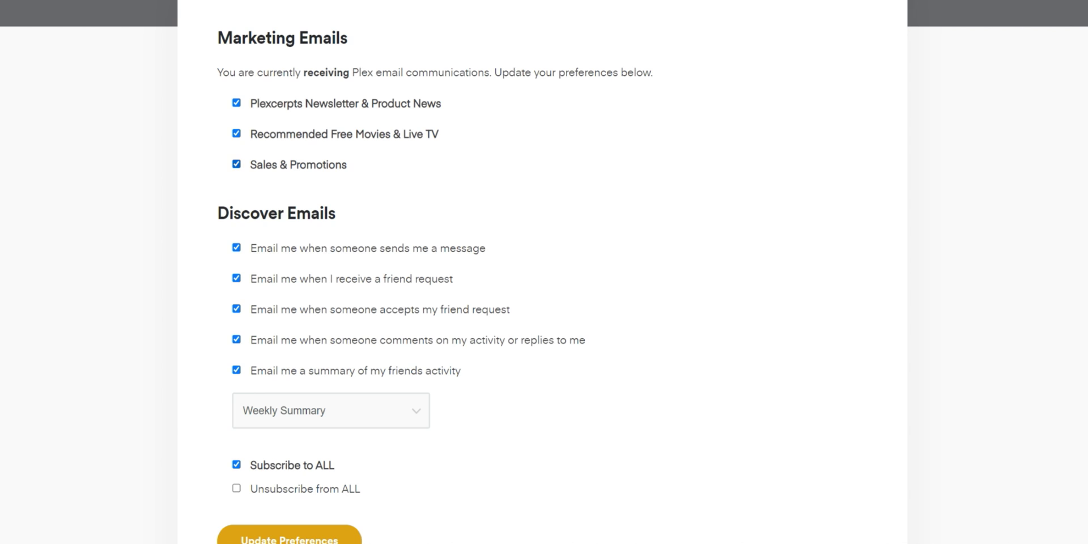
pyautogui.click(237, 164)
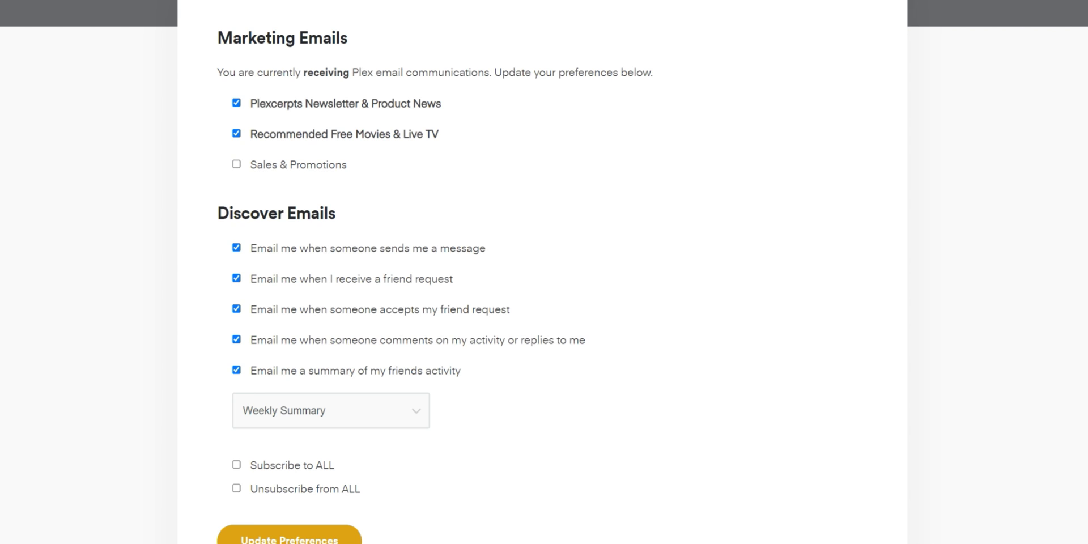
pyautogui.click(237, 134)
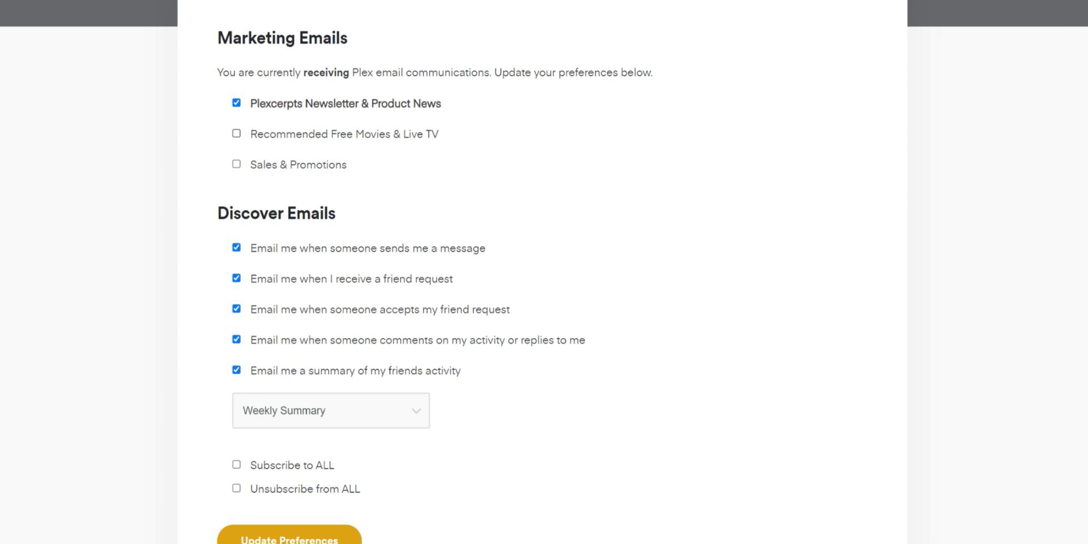
pyautogui.click(237, 102)
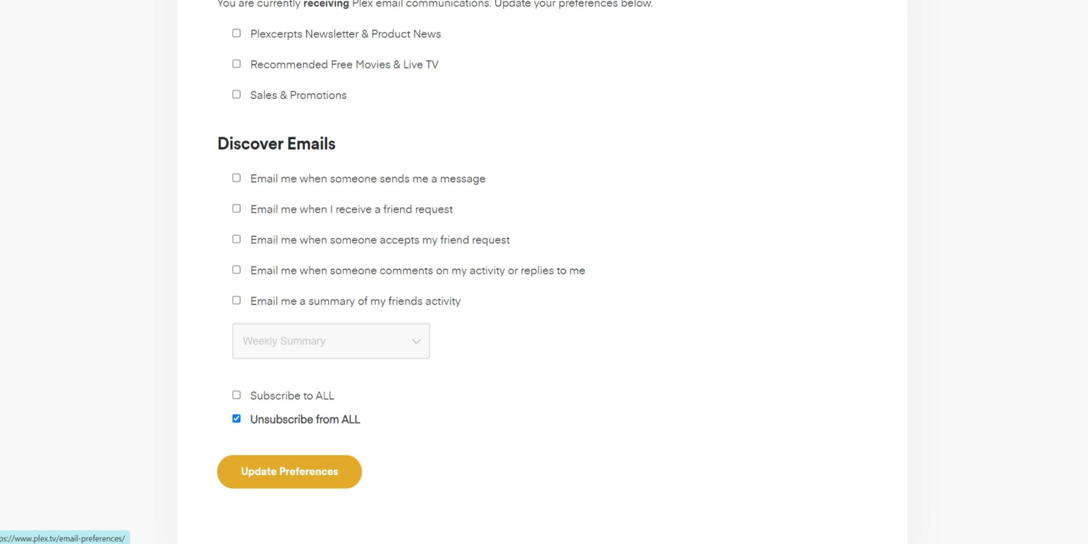
pyautogui.click(289, 471)
pyautogui.scroll(1, 289, 472)
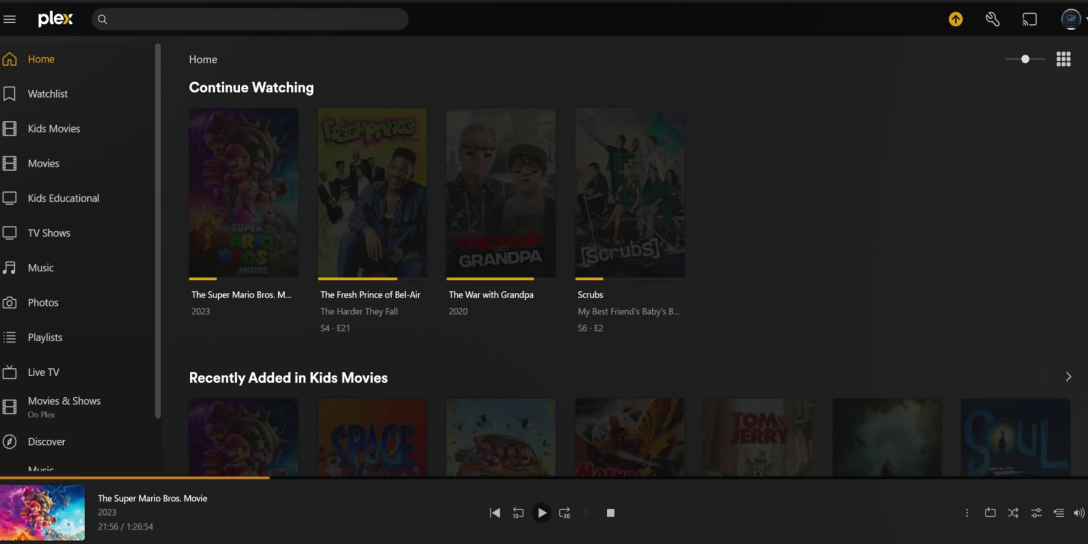
pyautogui.scroll(-3, 624, 284)
pyautogui.scroll(-10, 759, 239)
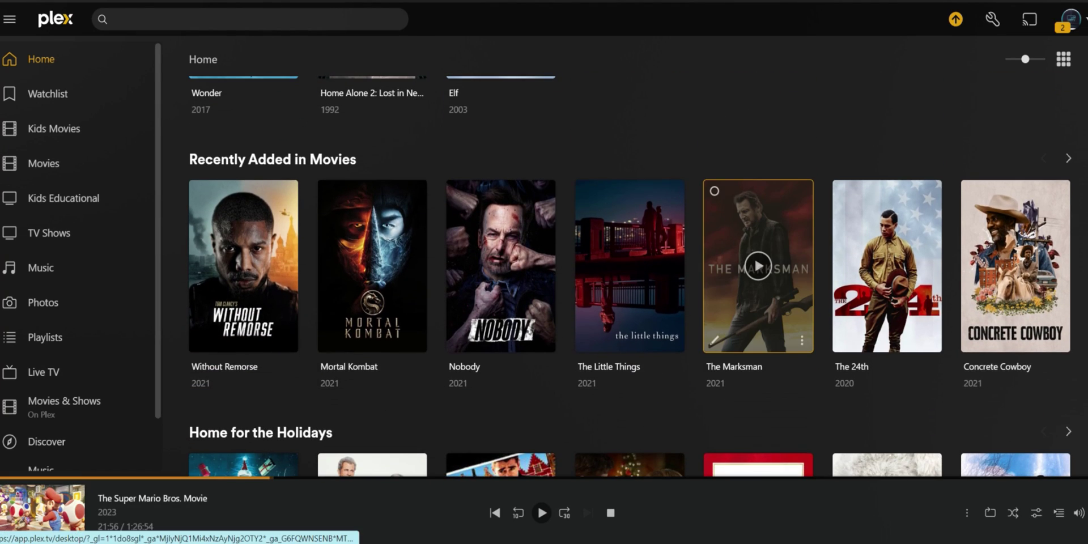
pyautogui.scroll(-2, 759, 198)
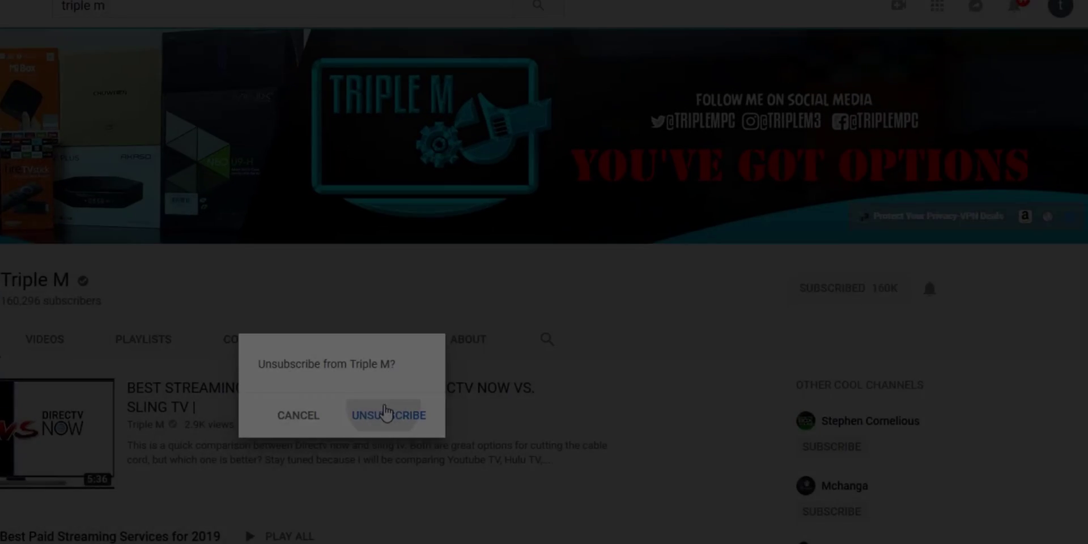
# Step: On YouTube, unsubscribe from and resubscribe to the Triple M channel, and turn on its notifications
pyautogui.click(385, 413)
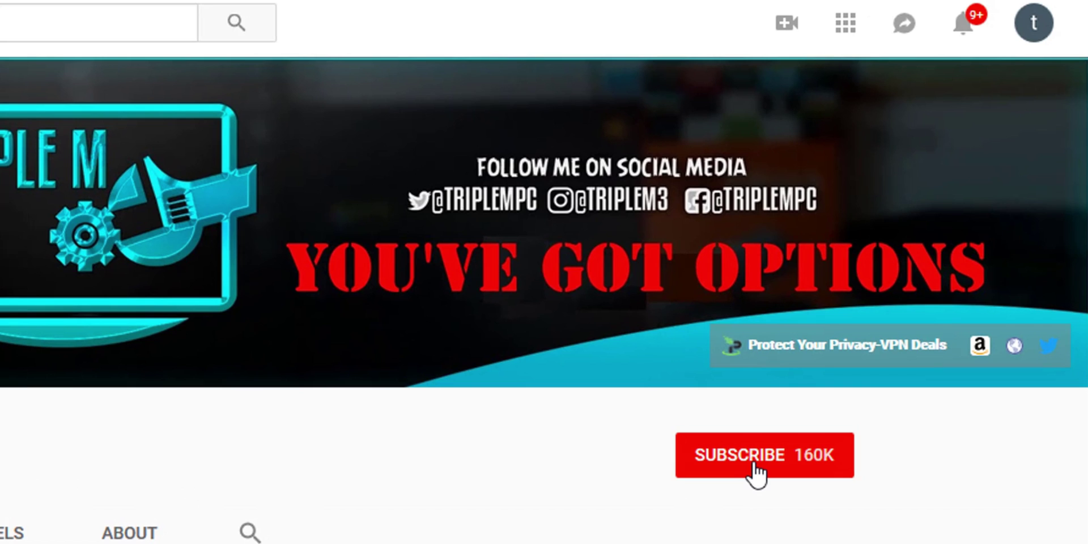
pyautogui.click(757, 468)
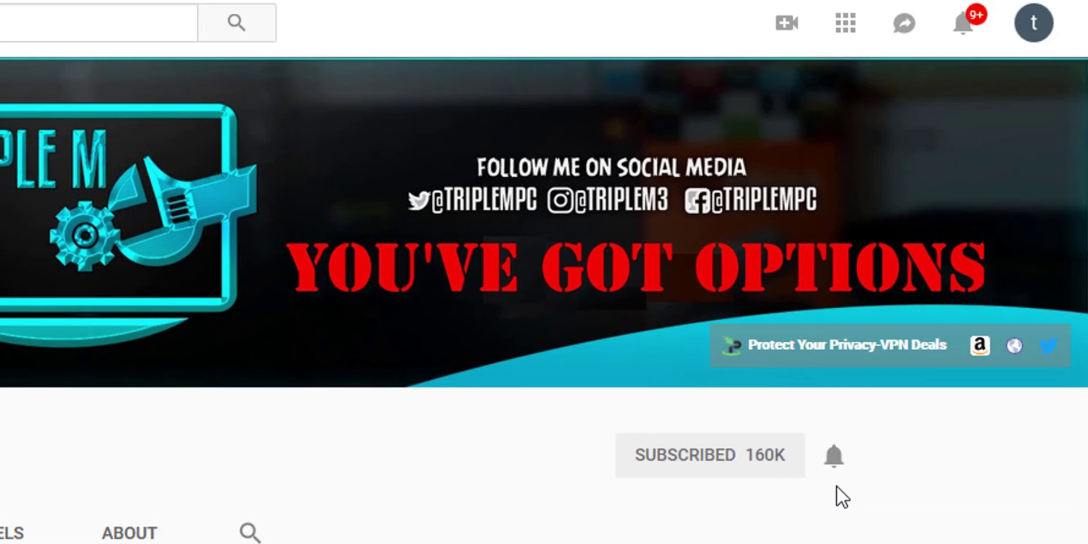
pyautogui.click(833, 457)
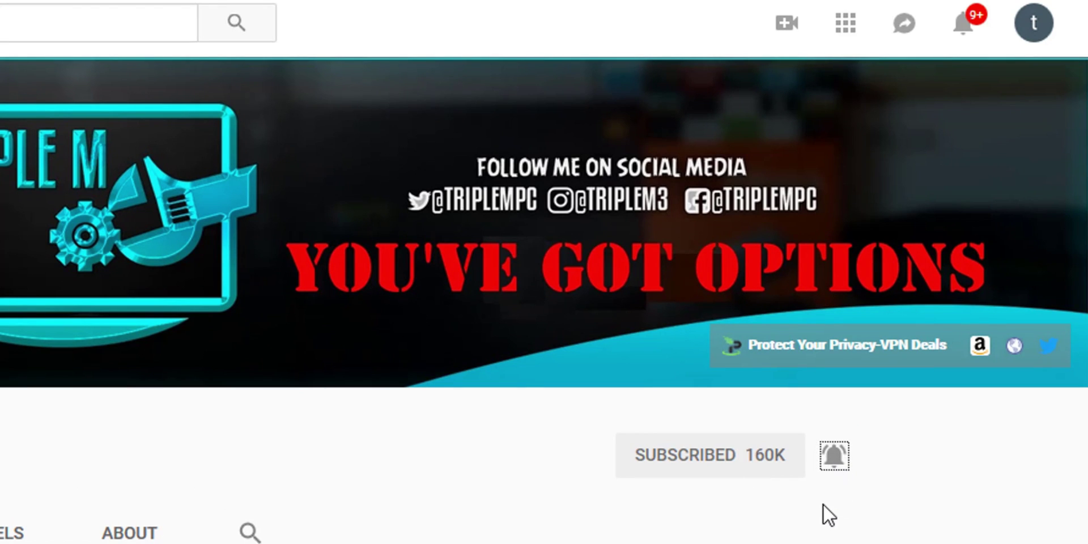